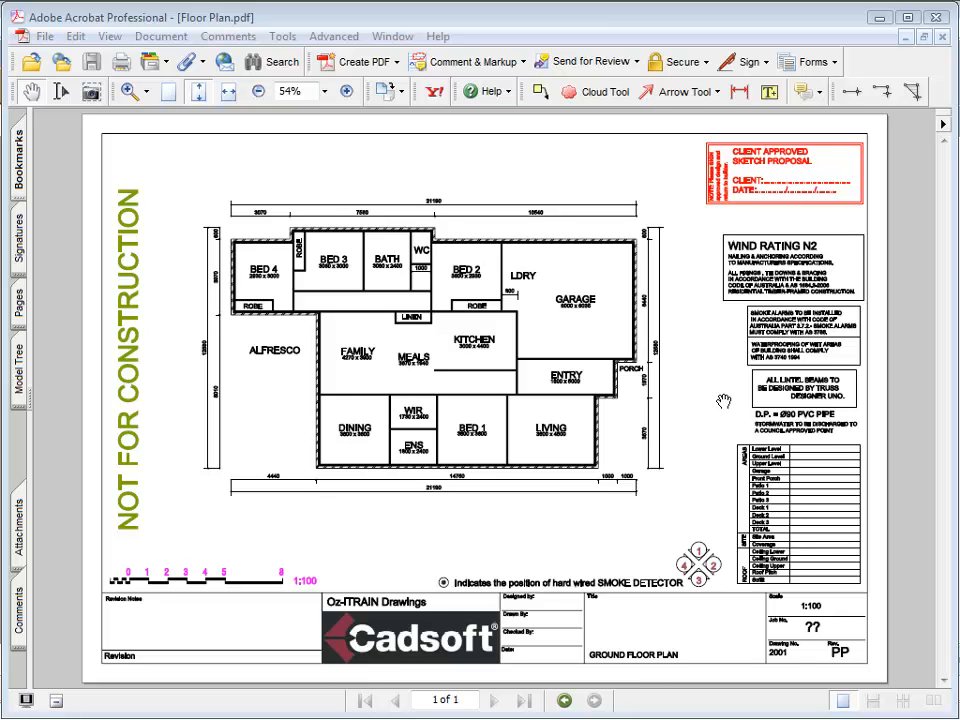
- Switch from the floor plan PDF to Envisioneer and start a wall using the 220 - Brick Veneer - Plasterboard type
left_click(878, 18)
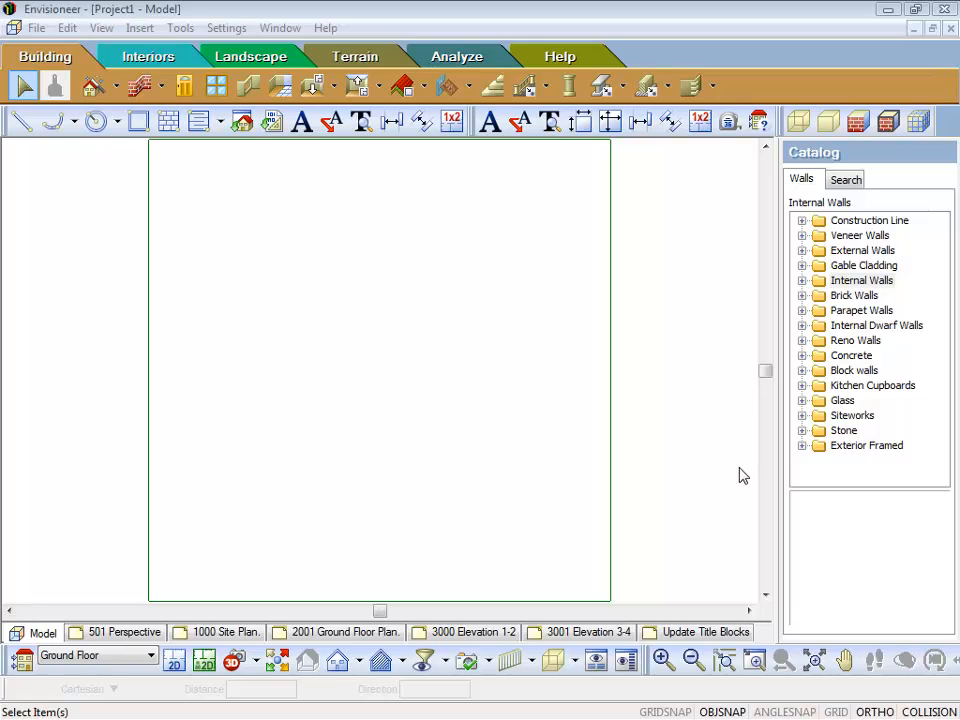
left_click(801, 236)
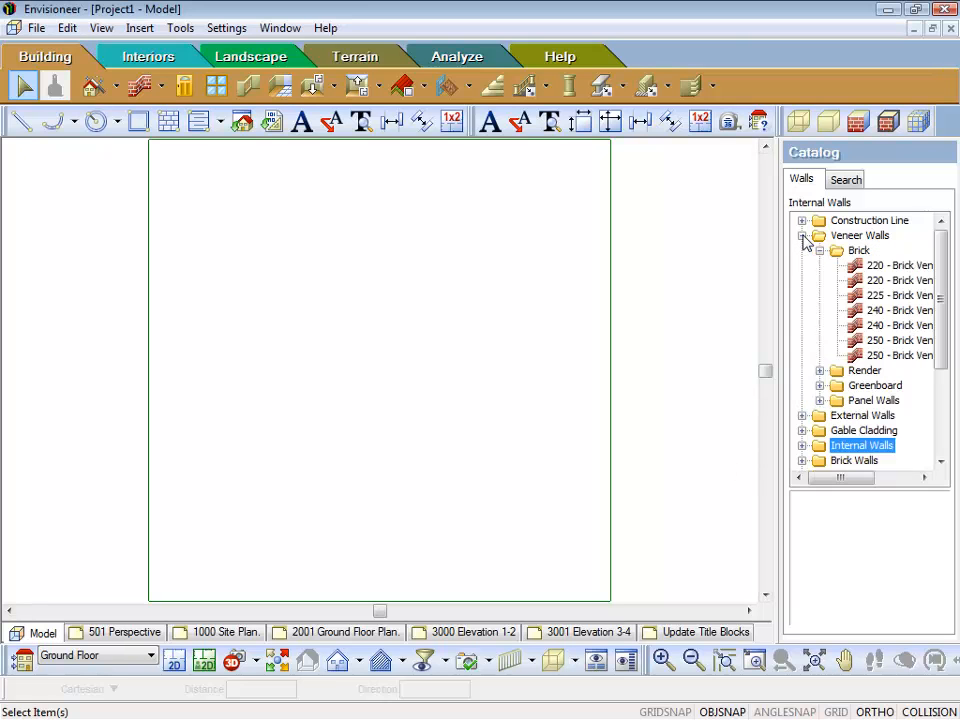
left_click(878, 268)
left_click(878, 268)
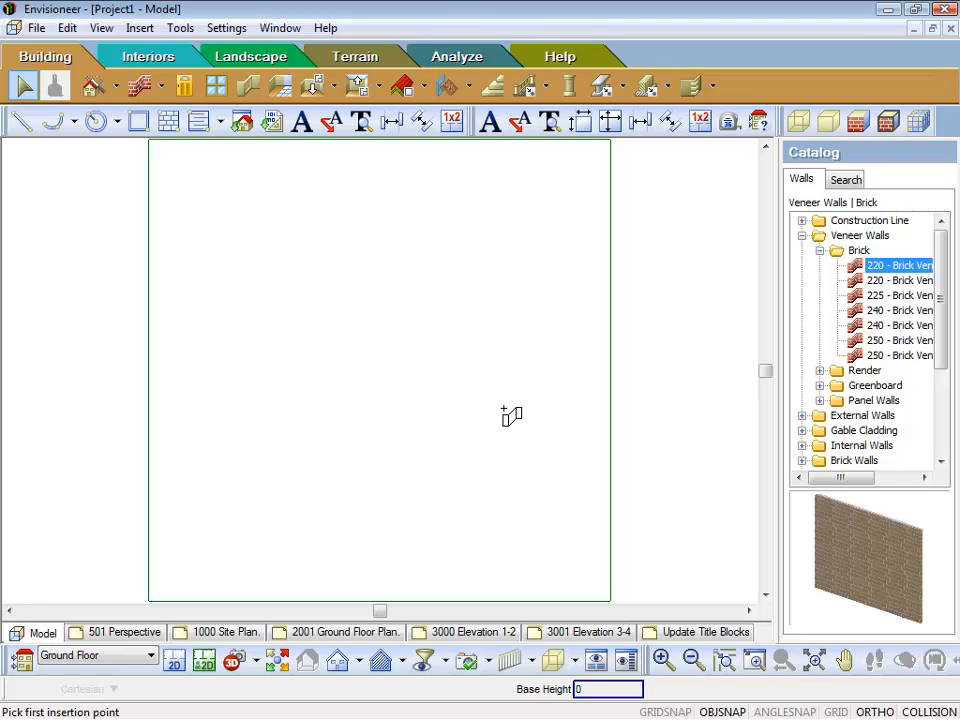
- Draw the stepped upper external walls from the building's upper-left corner, with runs of about 3200 mm and 7400 mm before the garage-side run
left_click(254, 243)
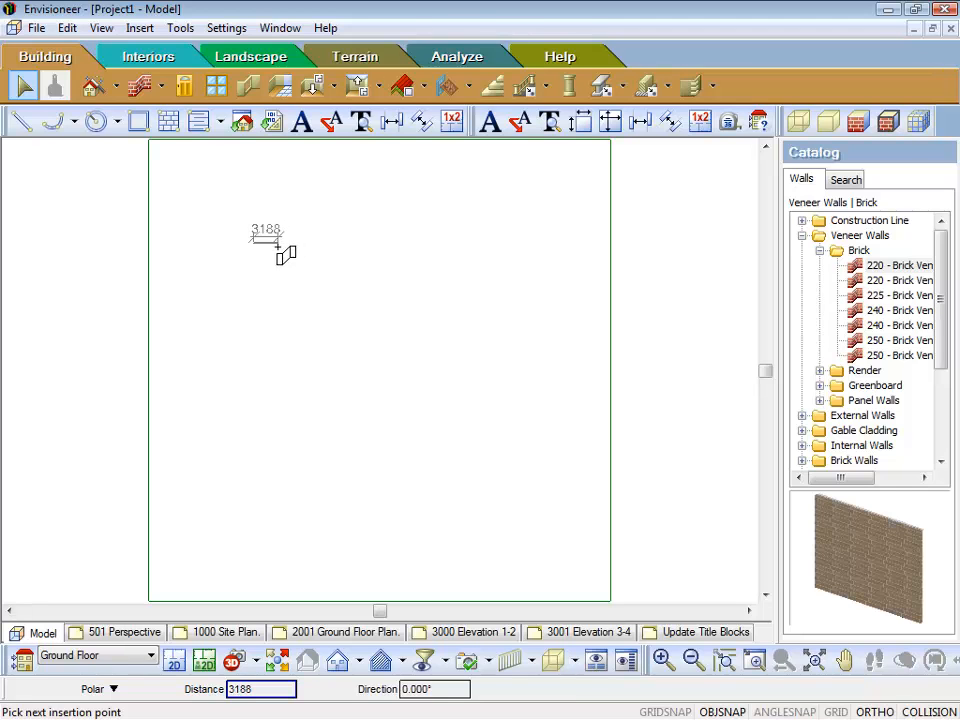
left_click(276, 244)
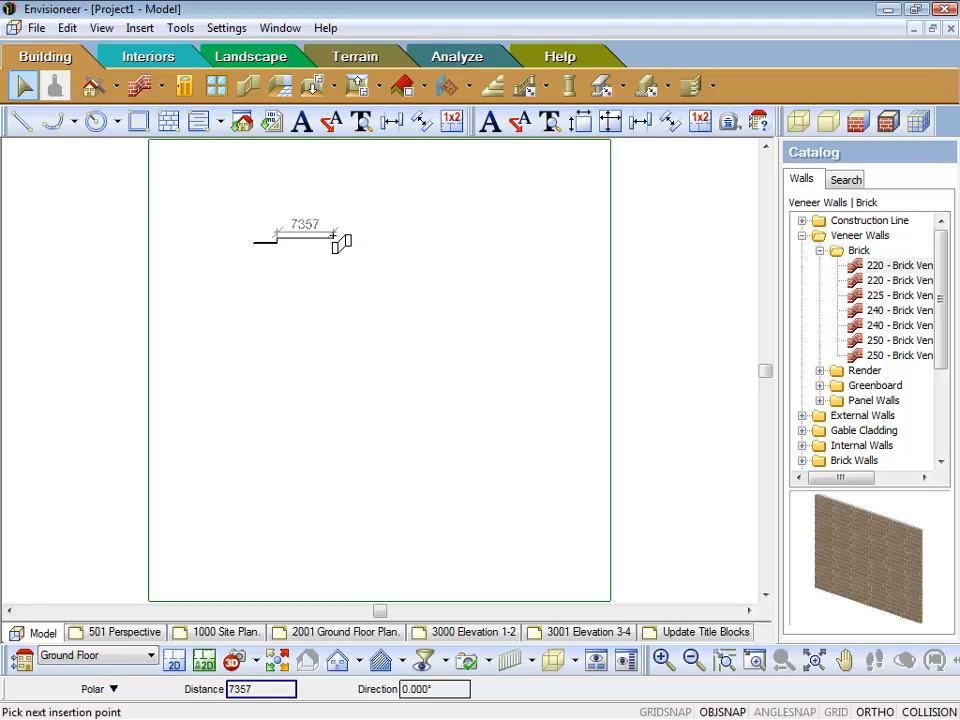
left_click(335, 238)
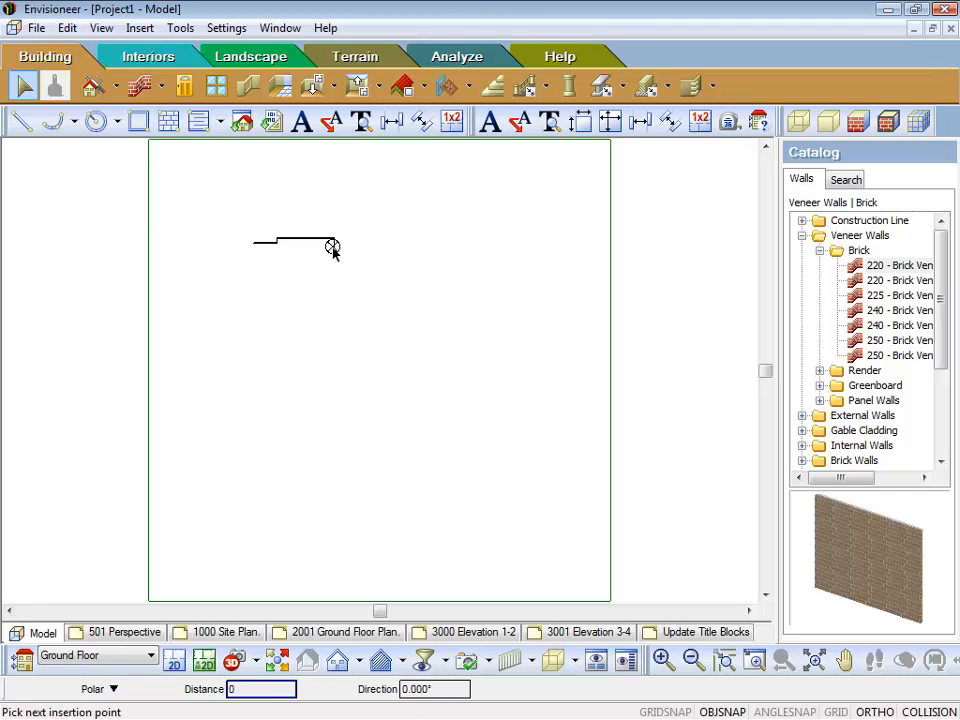
left_click(411, 251)
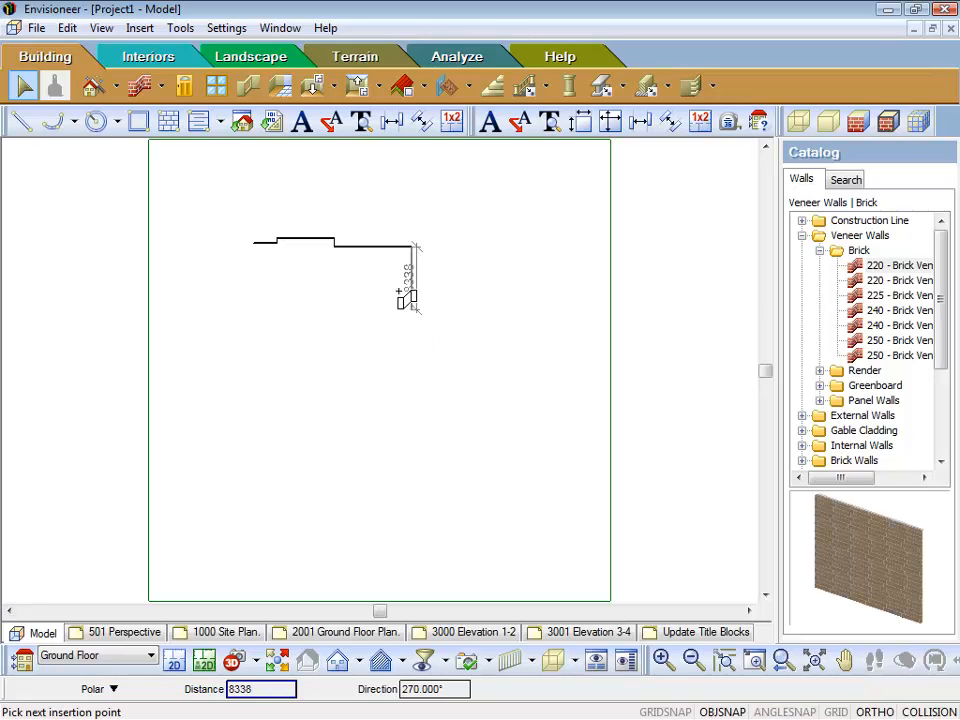
- Continue the external wall down the stepped garage and entry side, with runs of about 6390, 1700, 1060 and 3750 mm
scroll(406, 300, "up", 3)
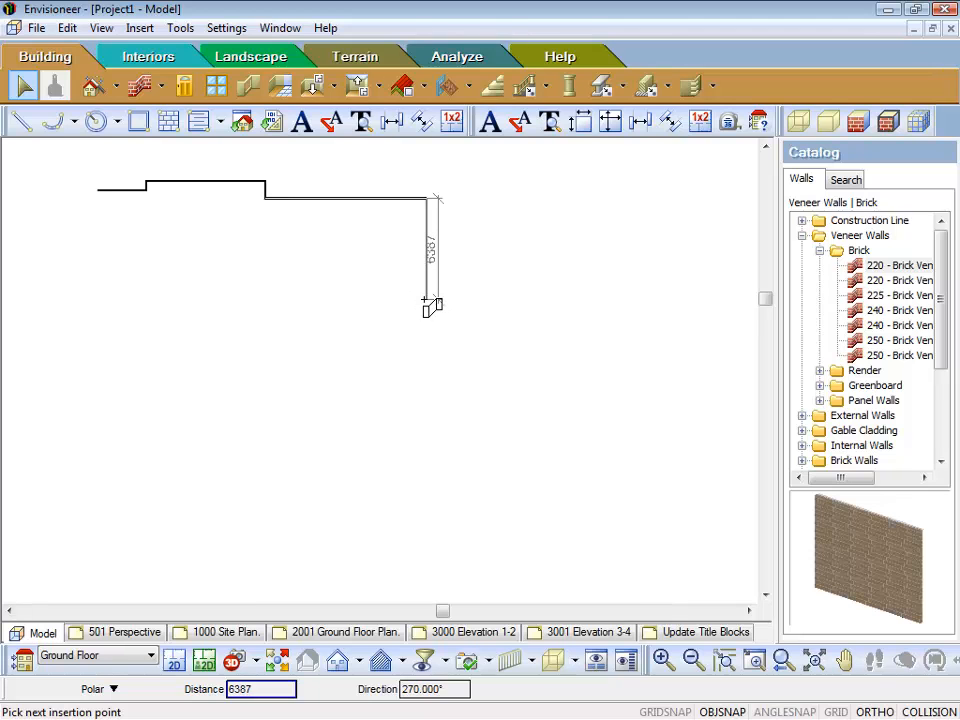
left_click(427, 300)
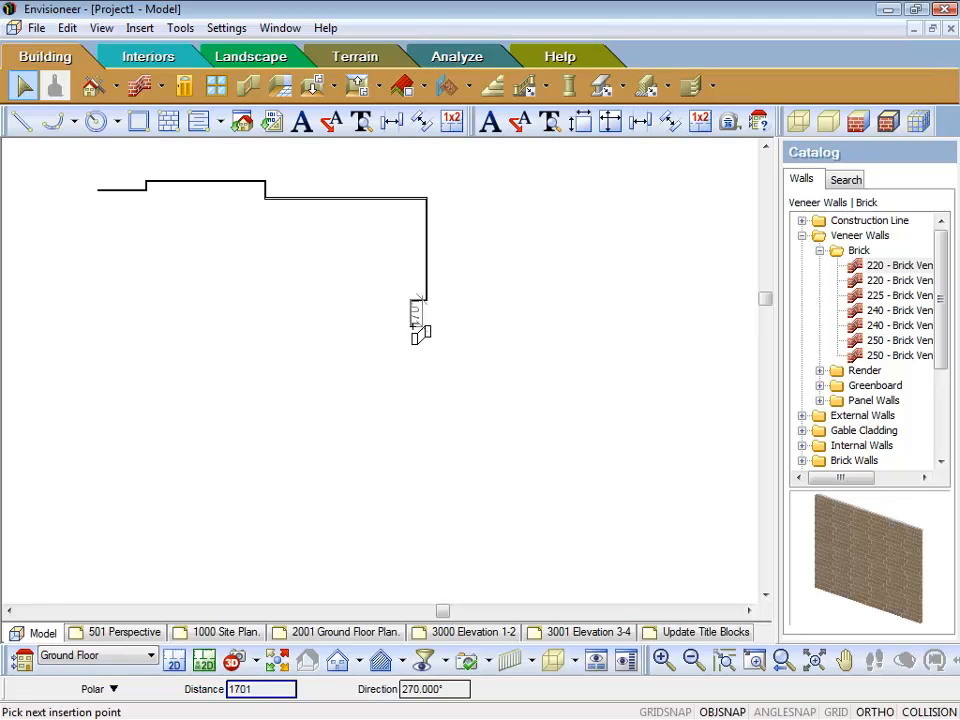
left_click(412, 326)
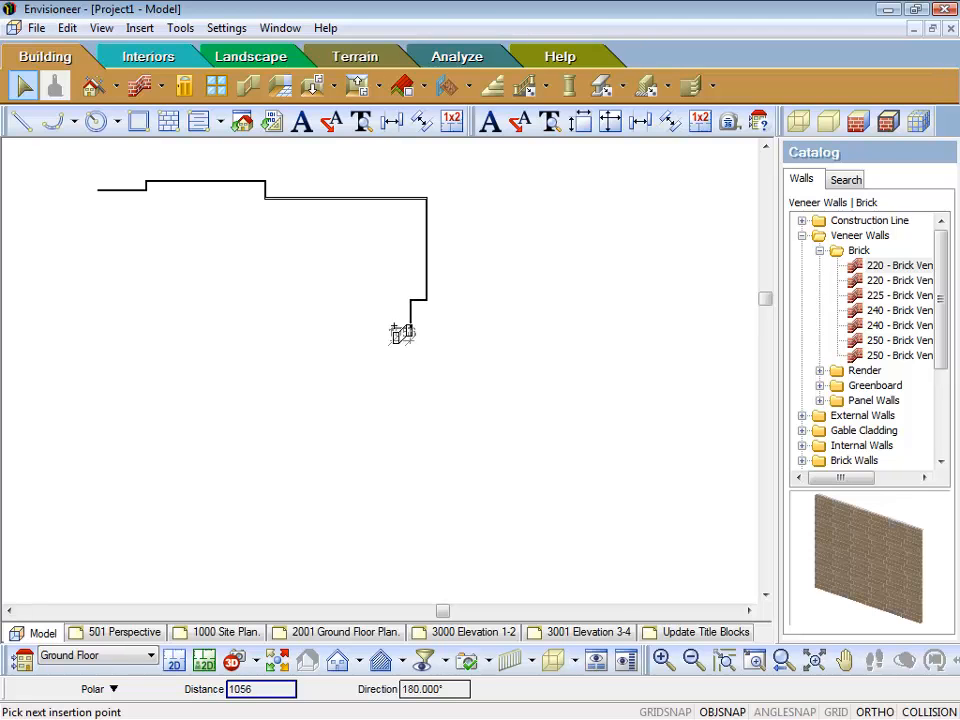
left_click(393, 327)
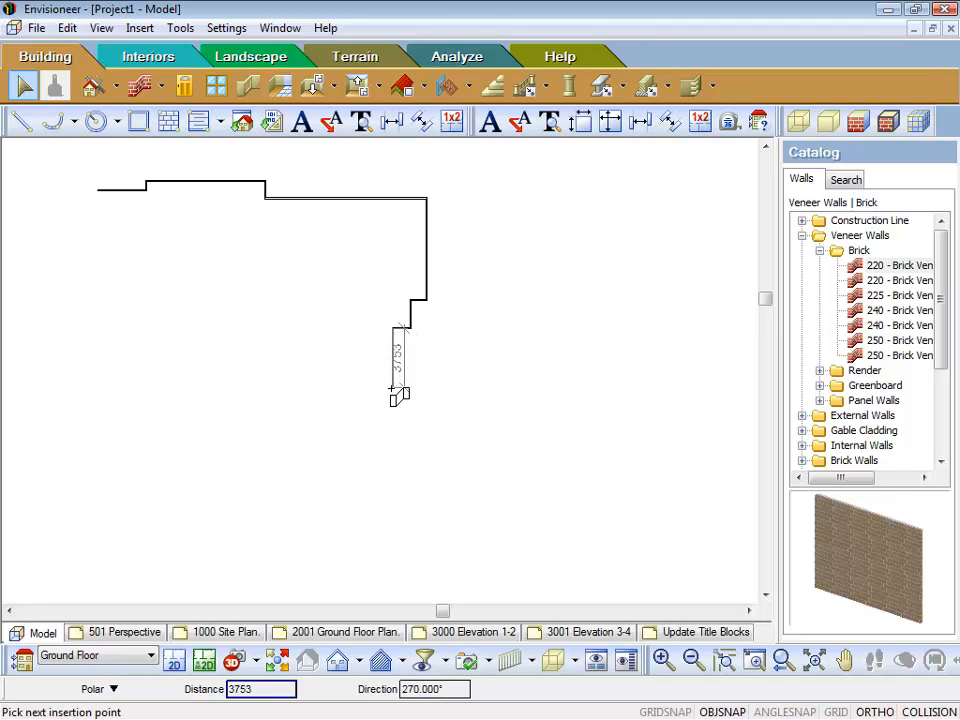
left_click(392, 388)
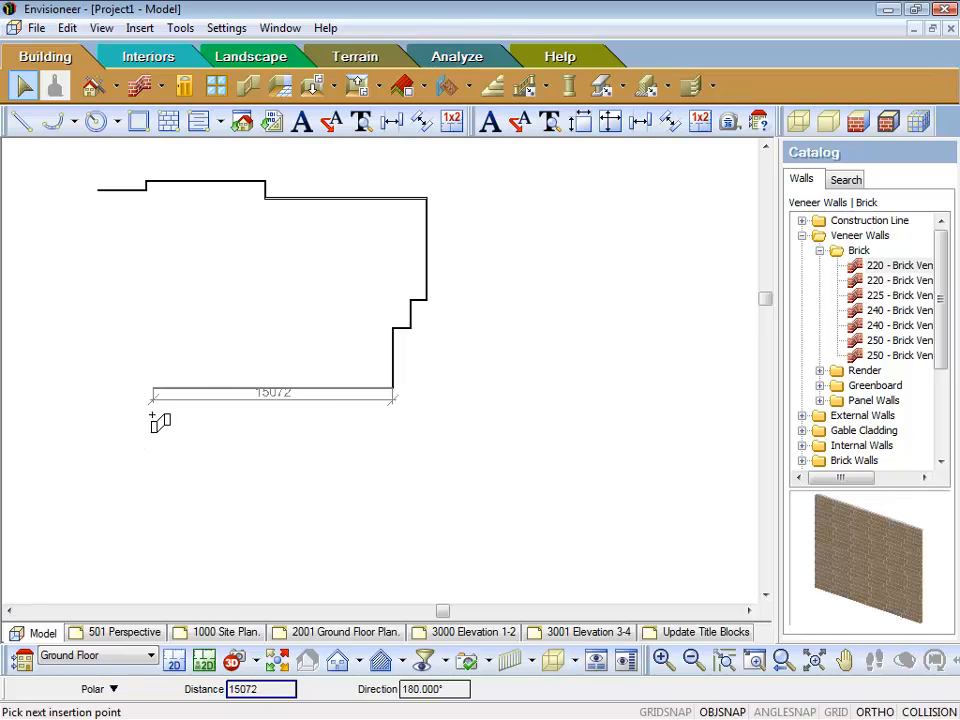
- Draw the lower wall about 15070 mm long, step around the alfresco recess, close the outline at its starting corner and finish the wall command
left_click(152, 414)
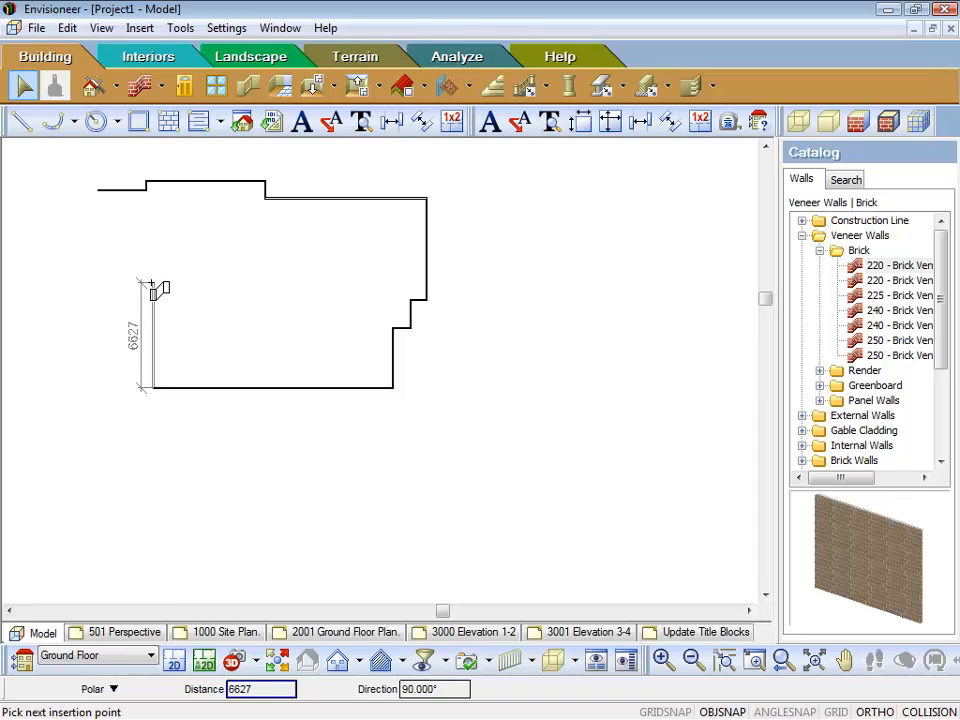
left_click(153, 280)
left_click(98, 280)
left_click(97, 189)
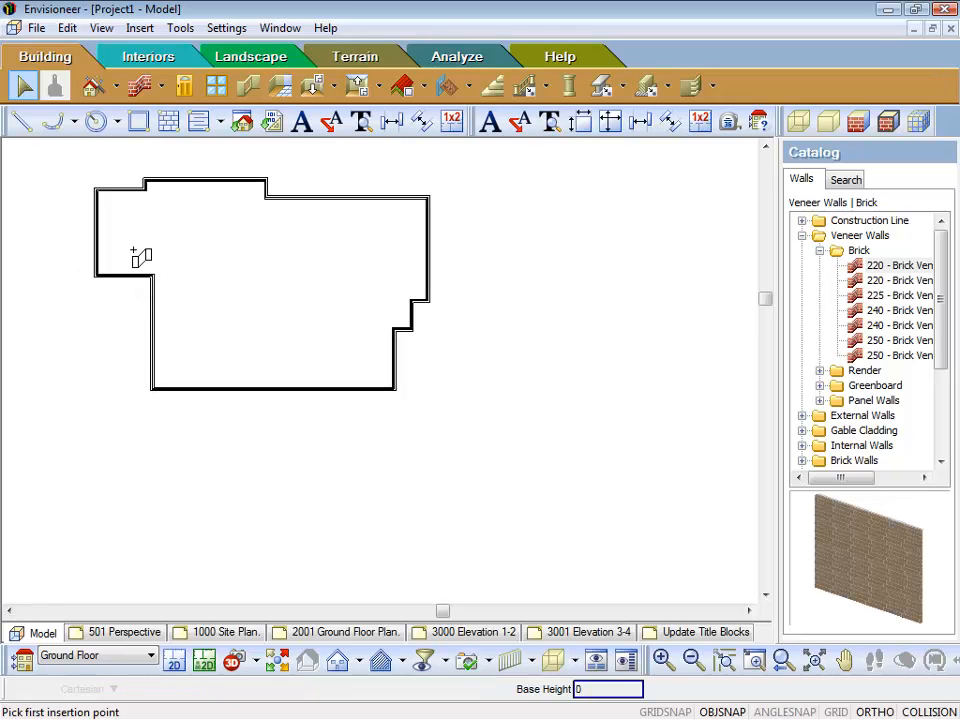
right_click(208, 251)
left_click(250, 255)
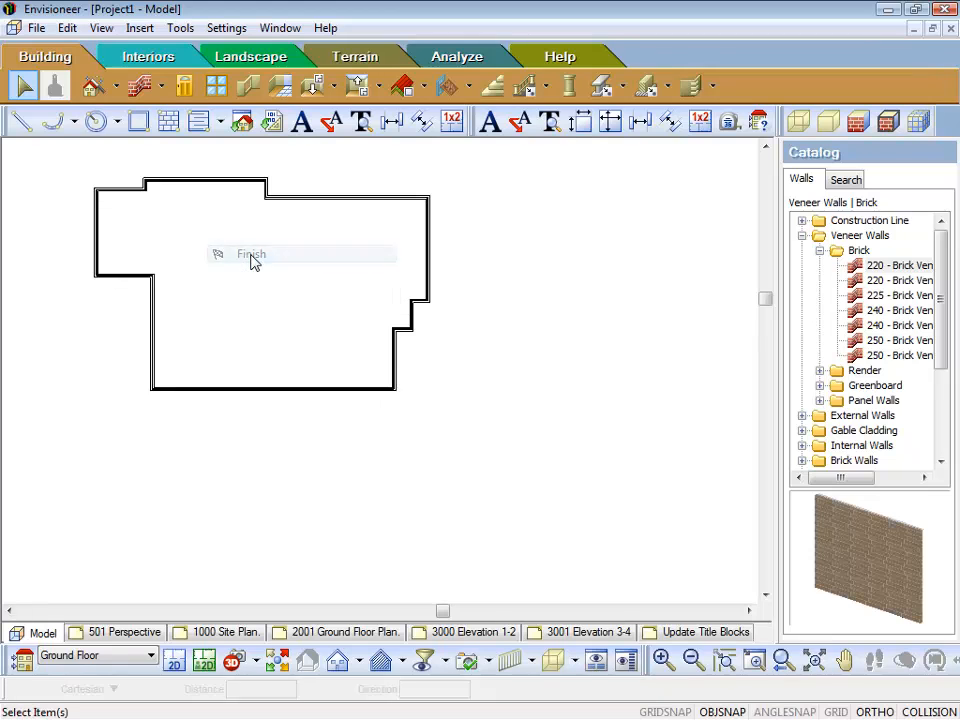
- View the closed wall outline enlarged, and fit the whole project in the view
scroll(95, 155, "up", 2)
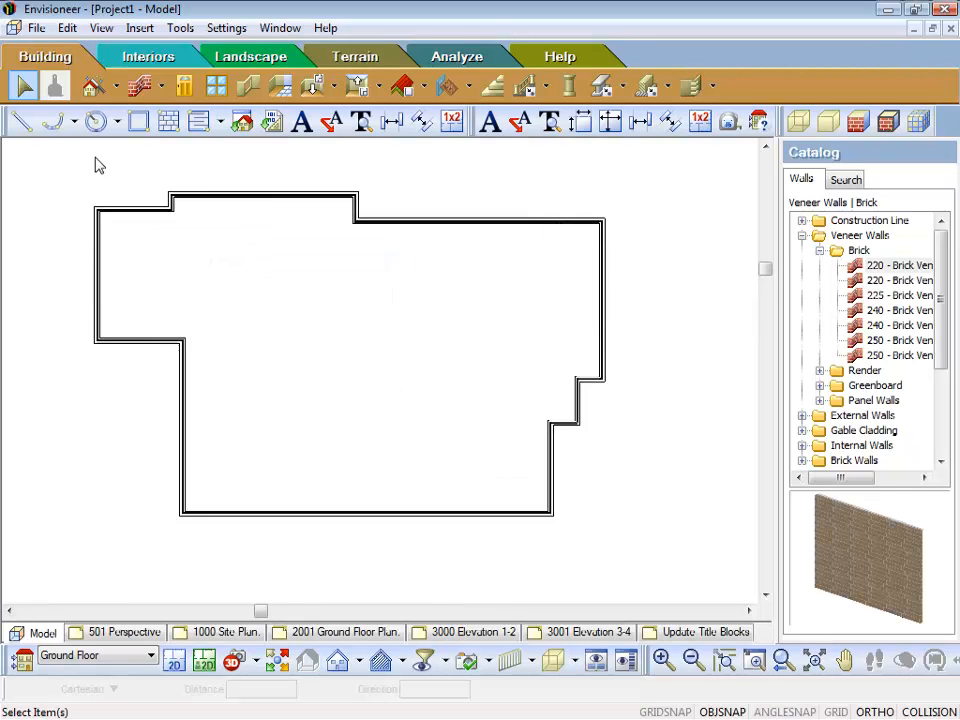
scroll(100, 165, "up", 1)
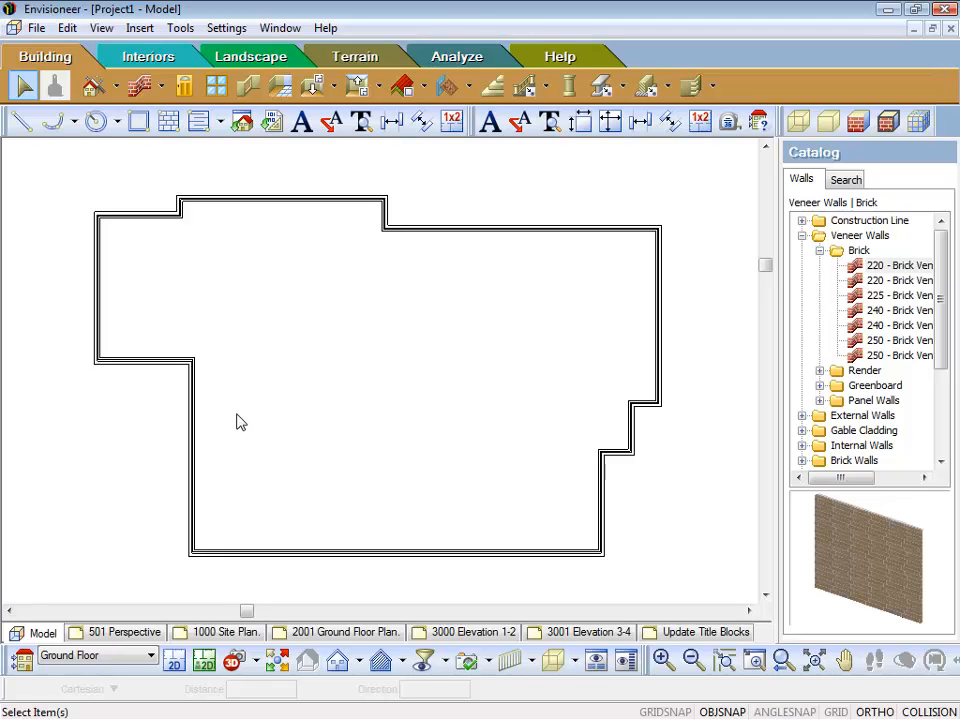
right_click(378, 401)
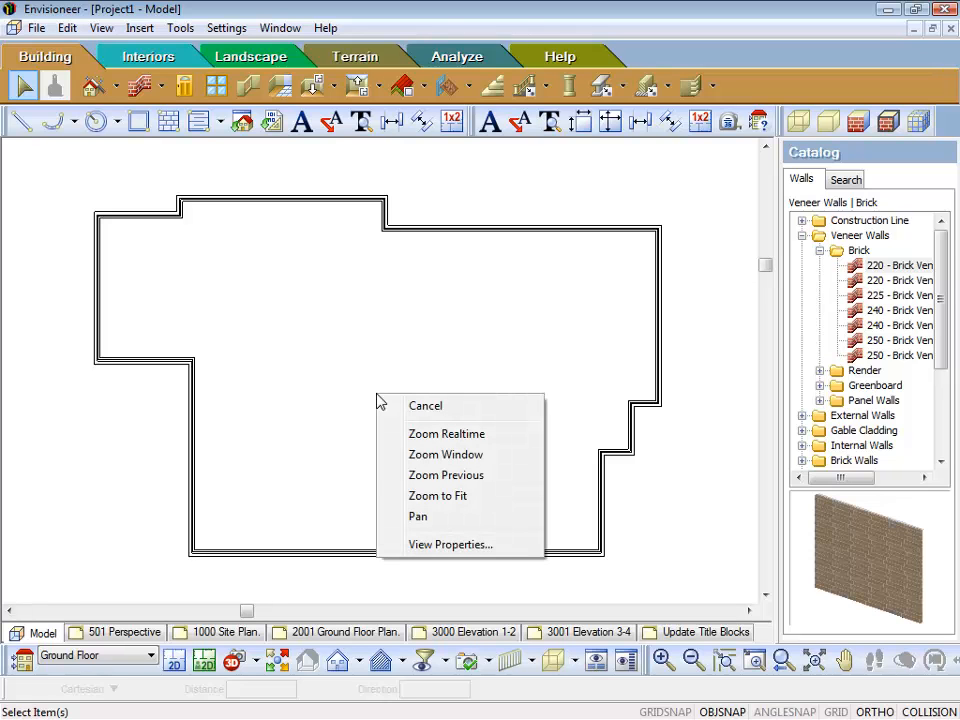
left_click(421, 498)
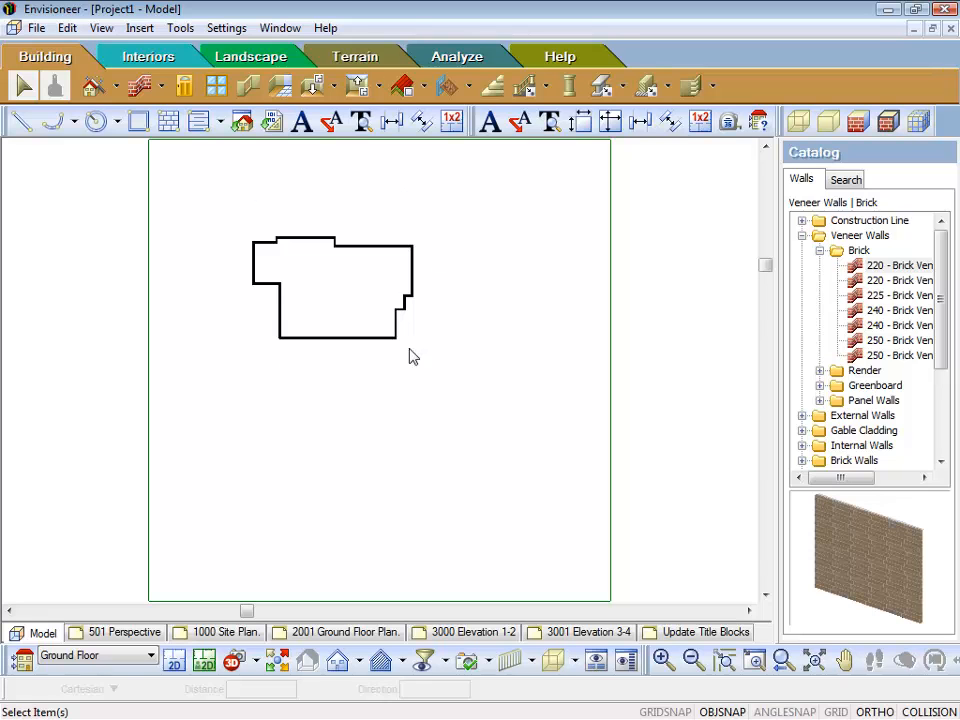
- Zoom into a window framed around the building outline
right_click(427, 372)
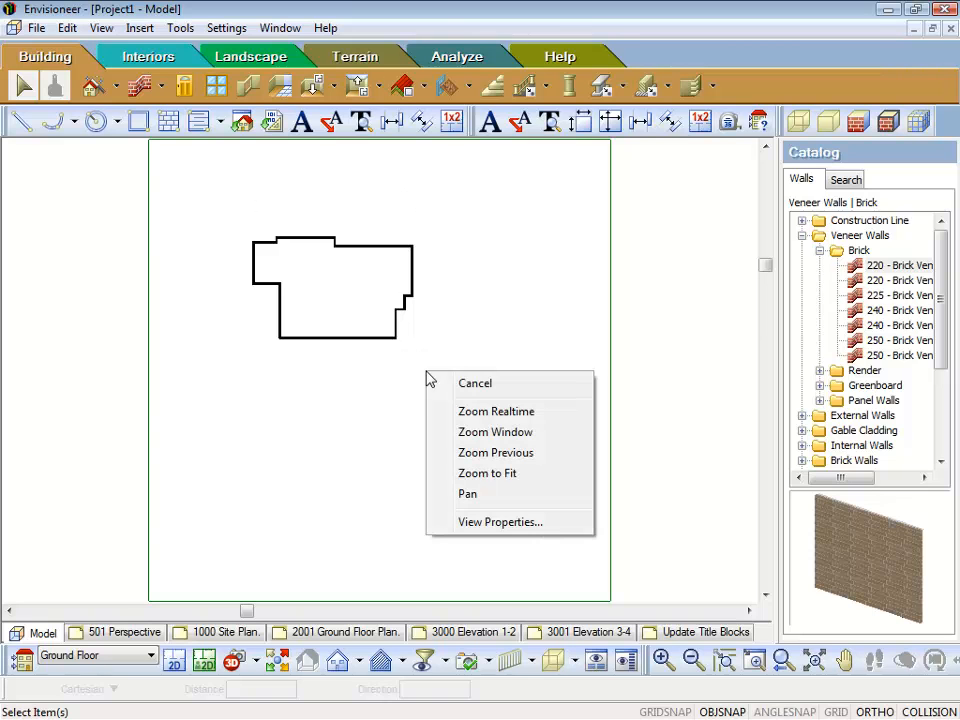
left_click(476, 434)
key("Escape")
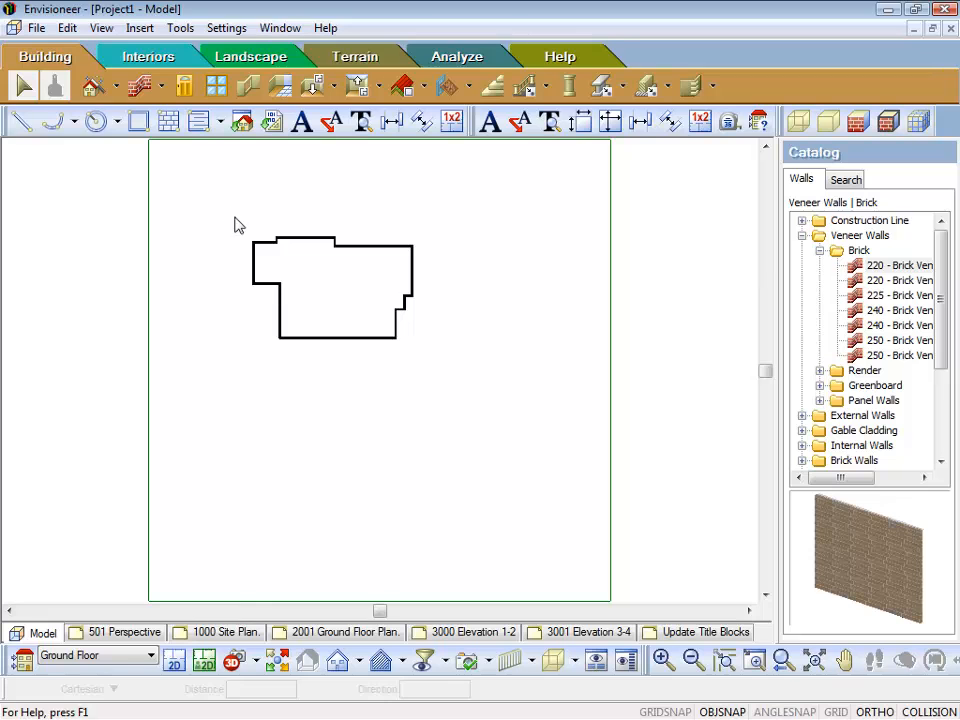
right_click(240, 222)
left_click(288, 282)
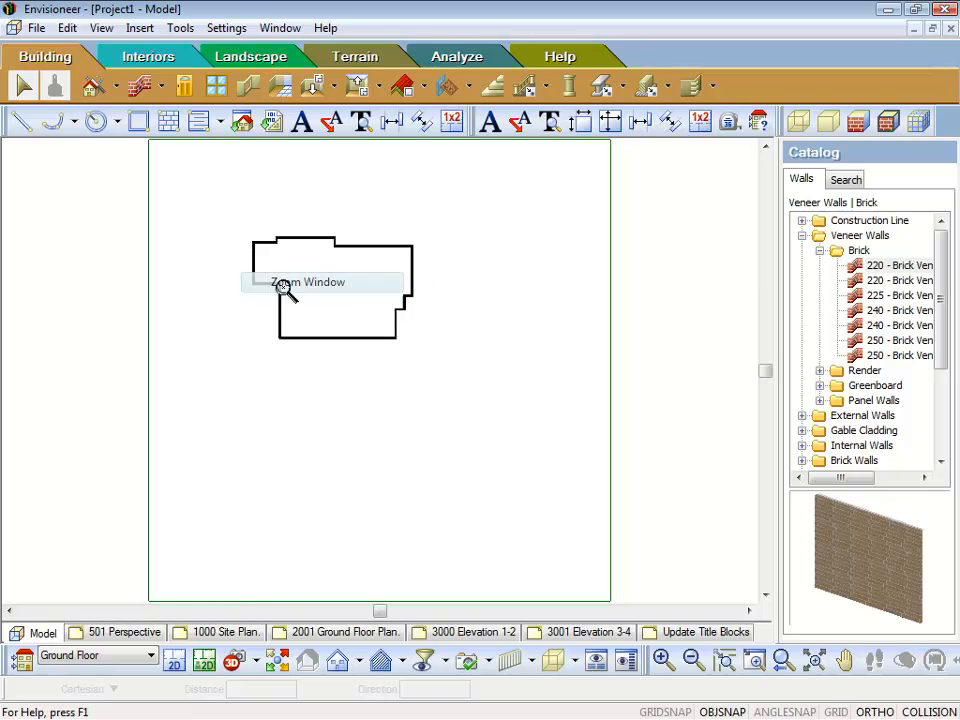
left_click(234, 214)
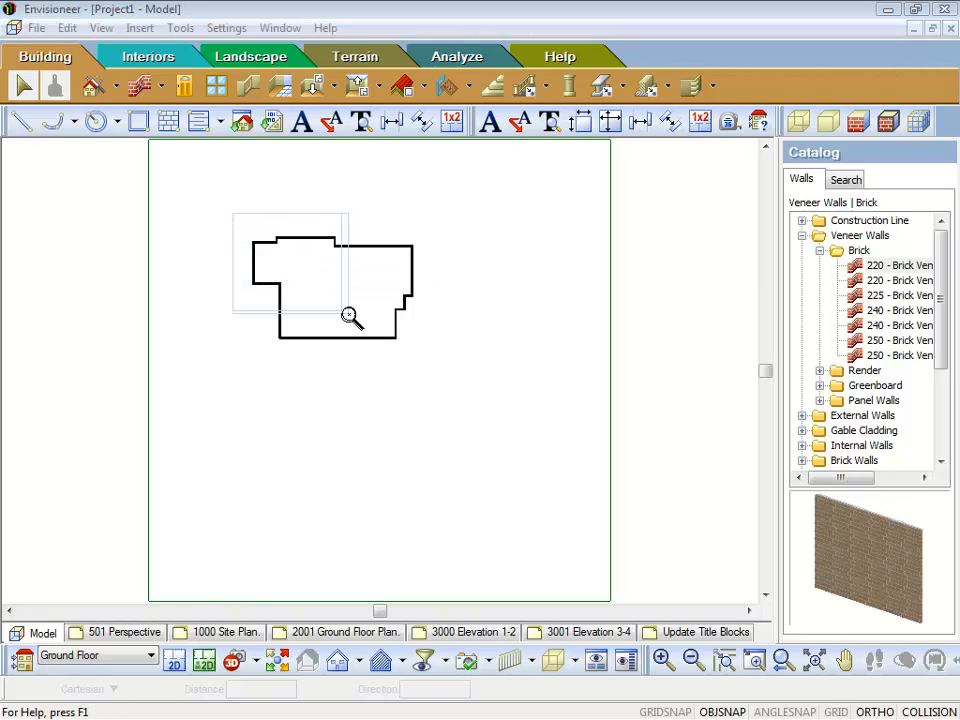
left_click(444, 367)
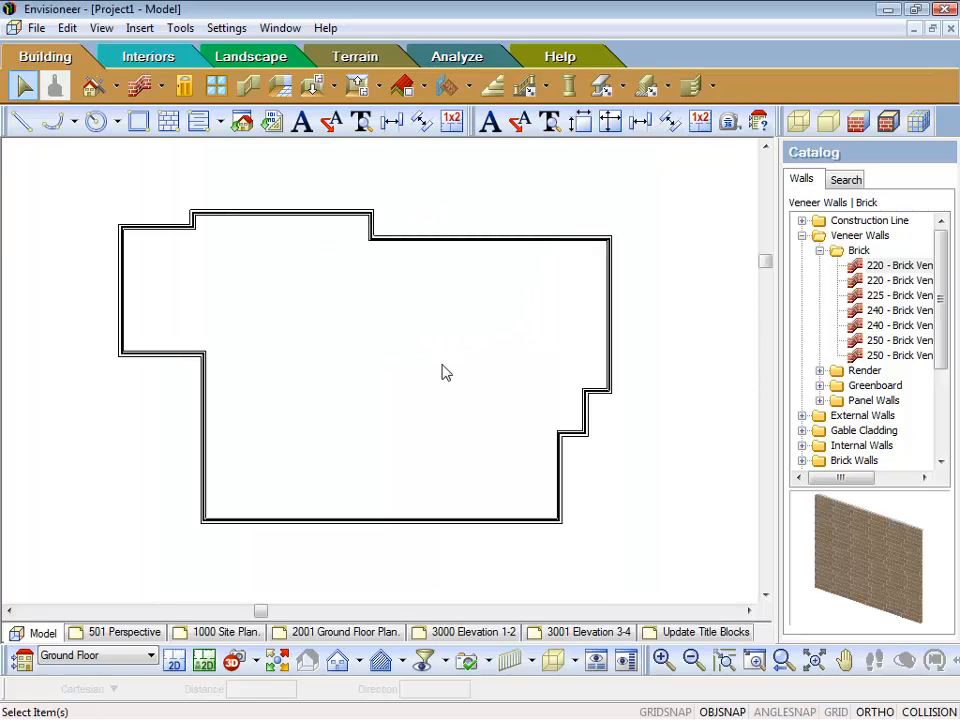
- Fit the project in the view again and examine the outline's upper-left corner and the stepped corner by the entry
right_click(442, 366)
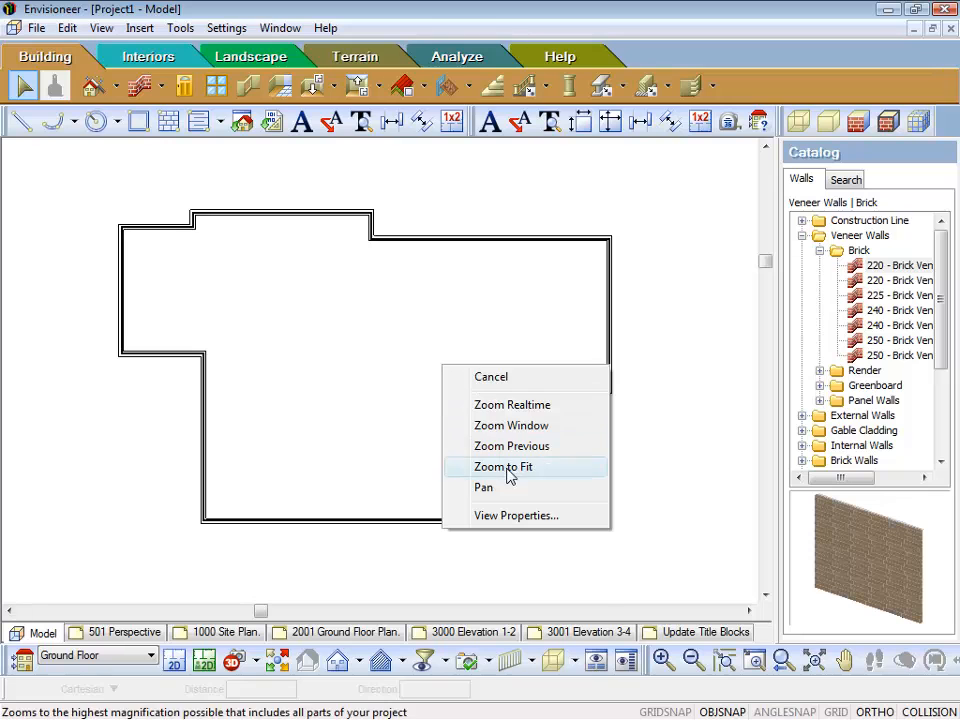
left_click(508, 468)
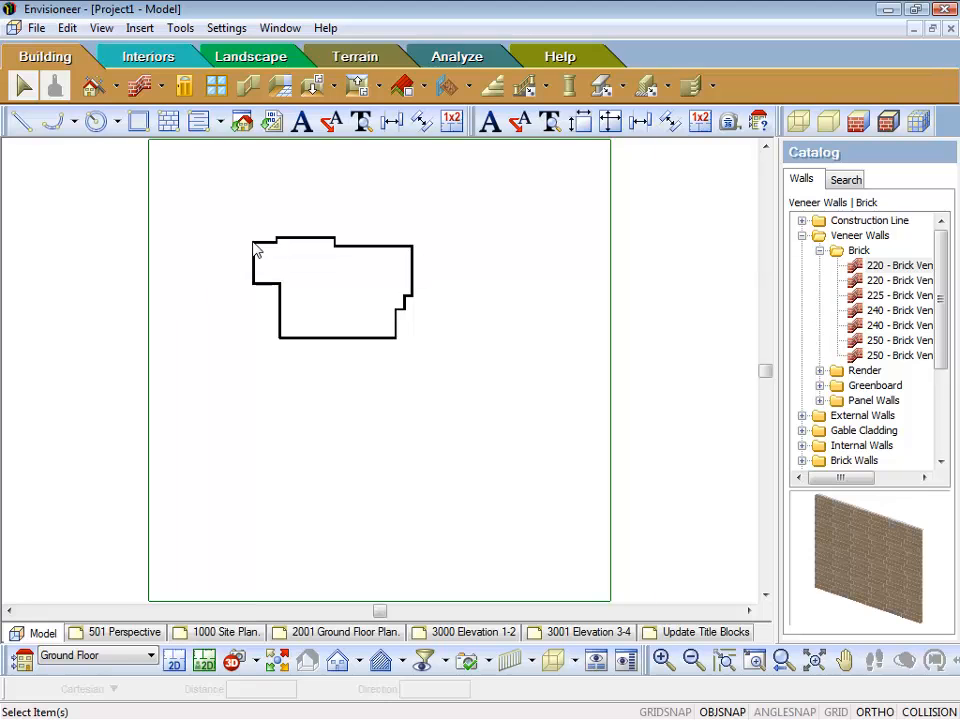
scroll(255, 250, "up", 3)
scroll(255, 250, "up", 3)
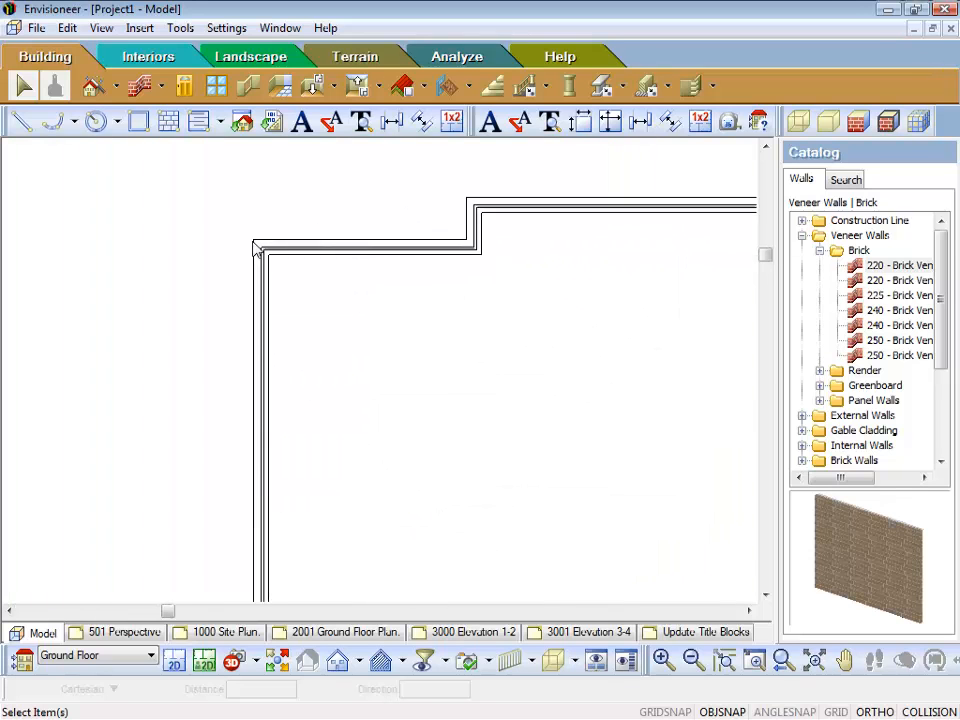
scroll(255, 250, "down", 6)
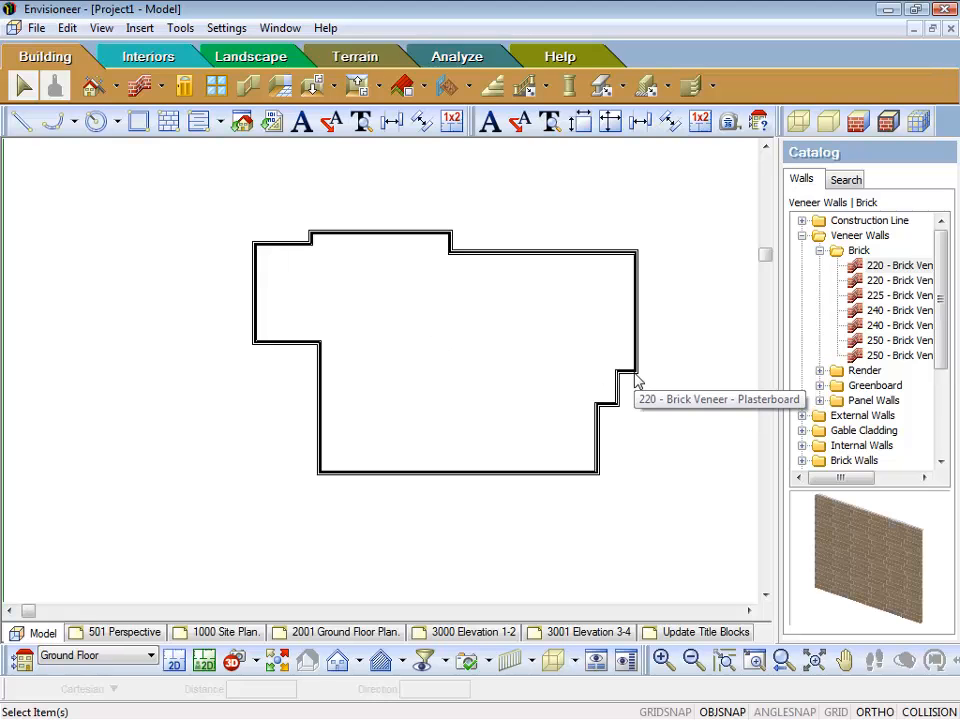
scroll(637, 382, "up", 5)
scroll(637, 381, "down", 4)
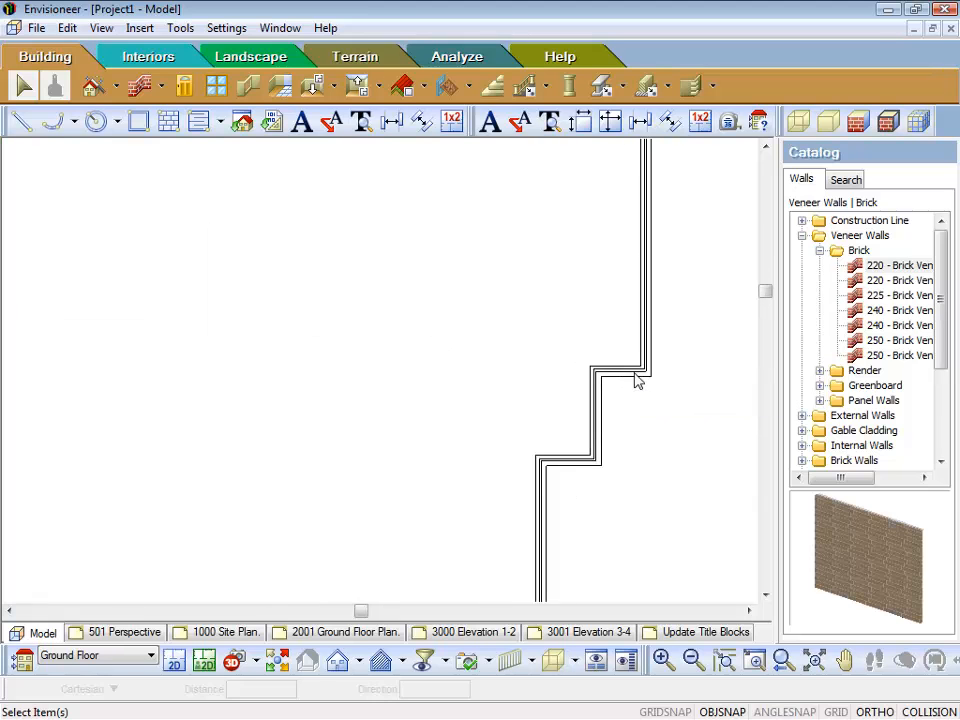
scroll(422, 240, "up", 2)
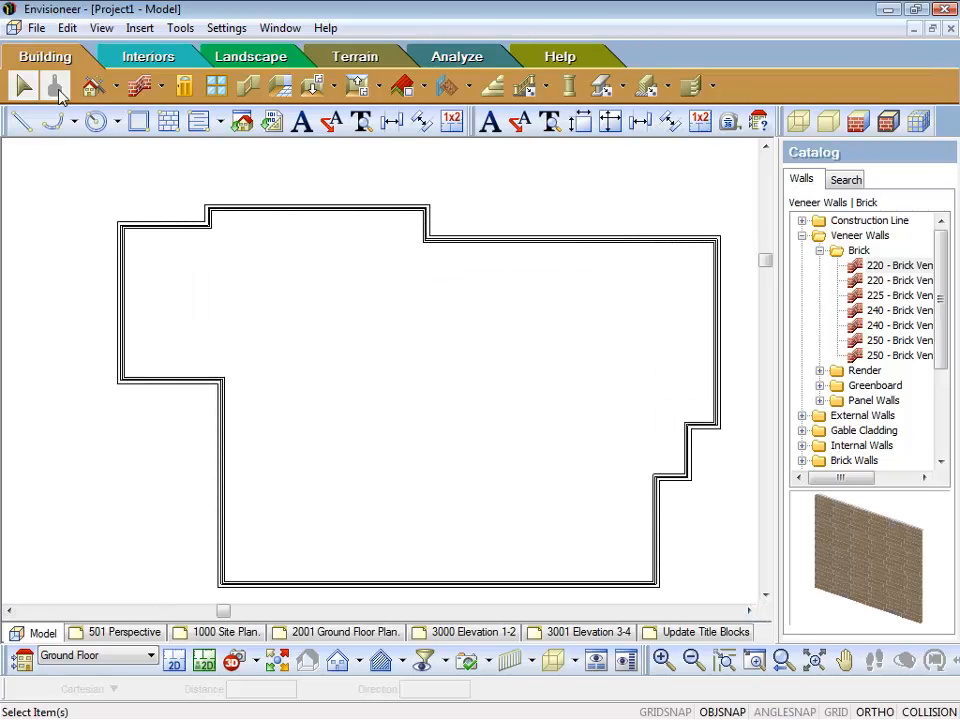
- Start saving the project and choose the Desktop as the destination folder
left_click(36, 28)
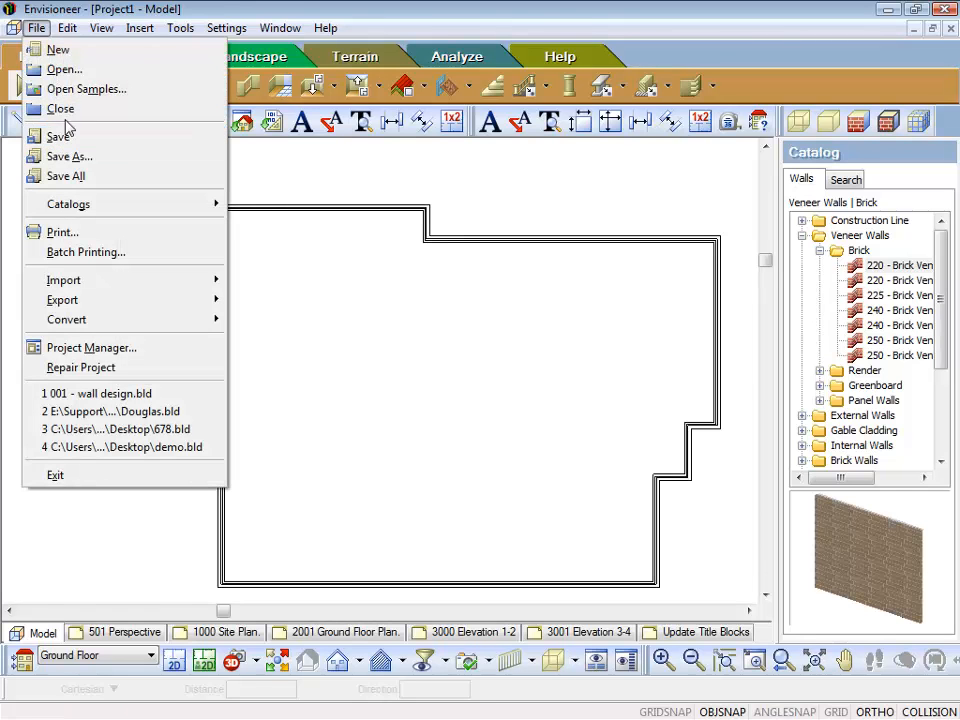
mouse_move(104, 24)
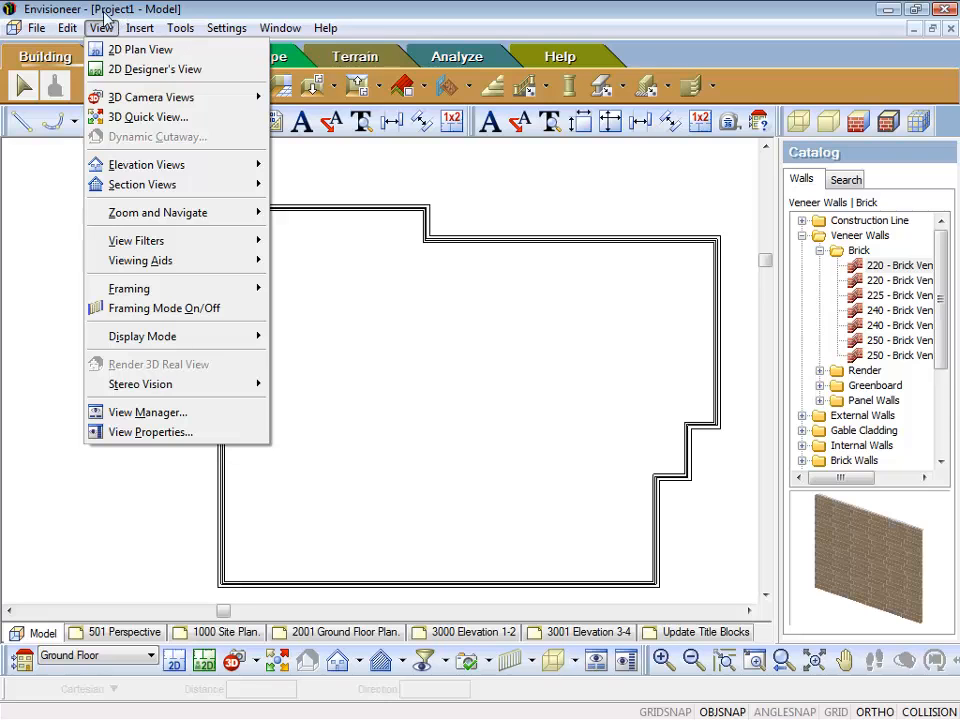
mouse_move(28, 30)
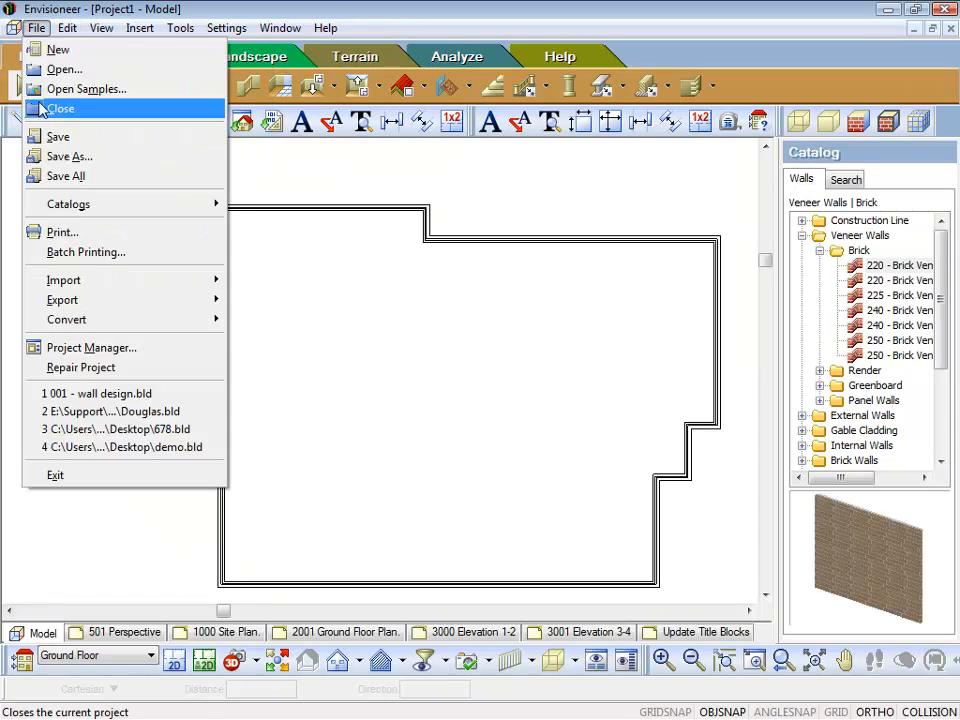
left_click(57, 138)
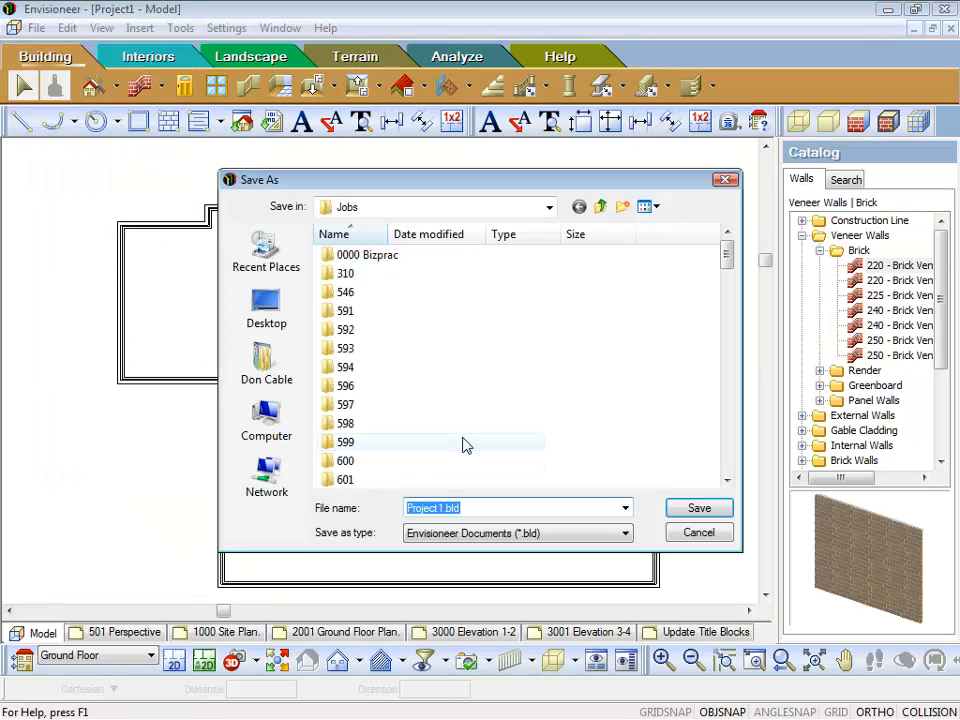
left_click(268, 316)
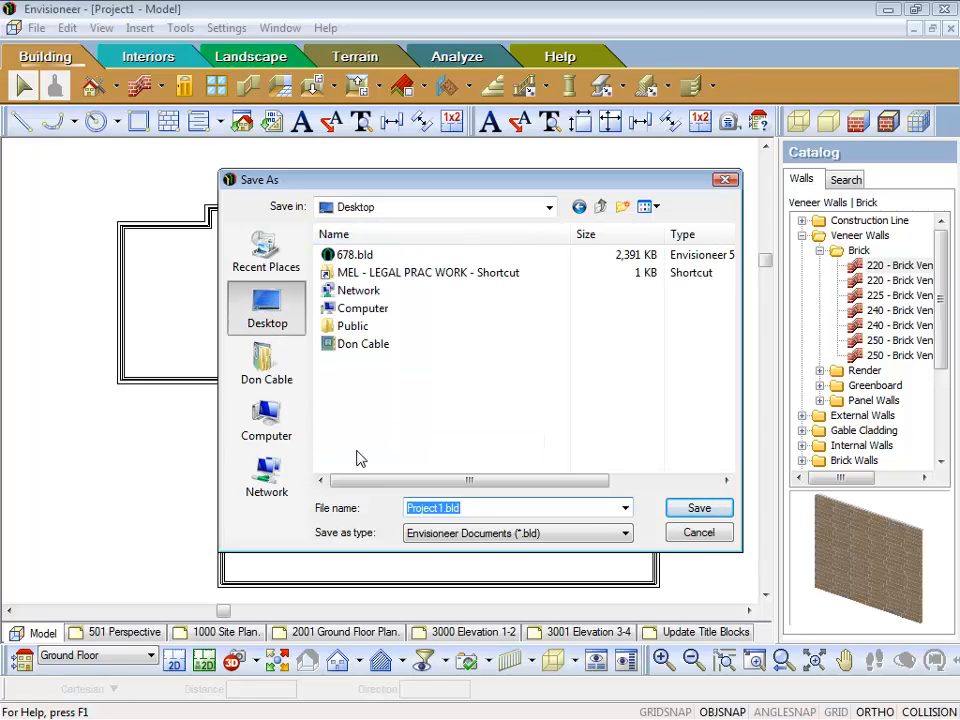
- Try to save the project on the Desktop under the file name training
type("training")
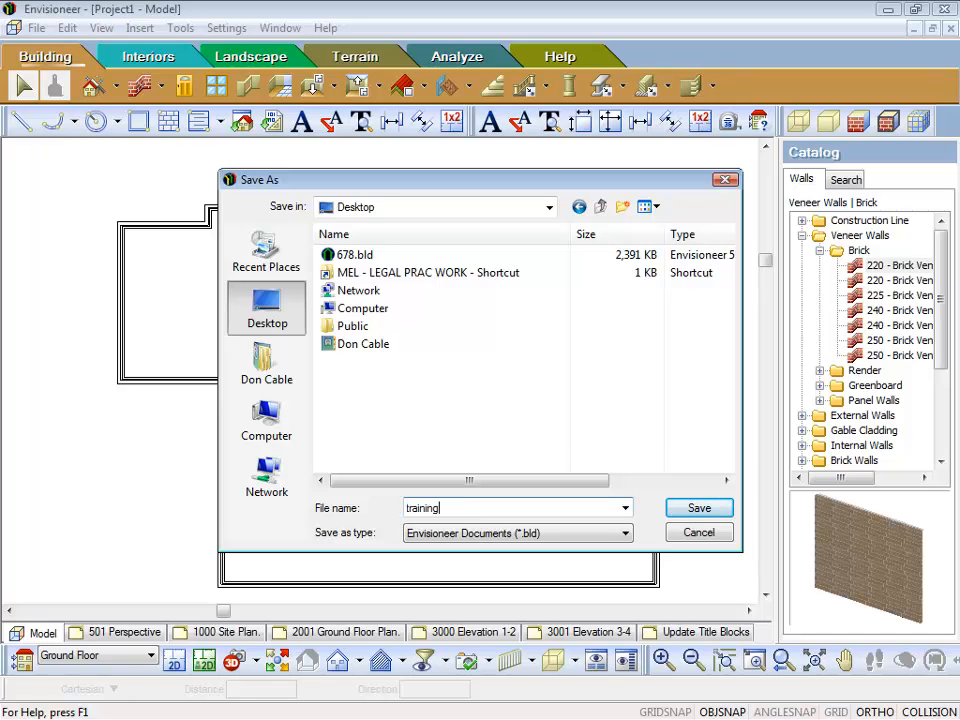
key("Return")
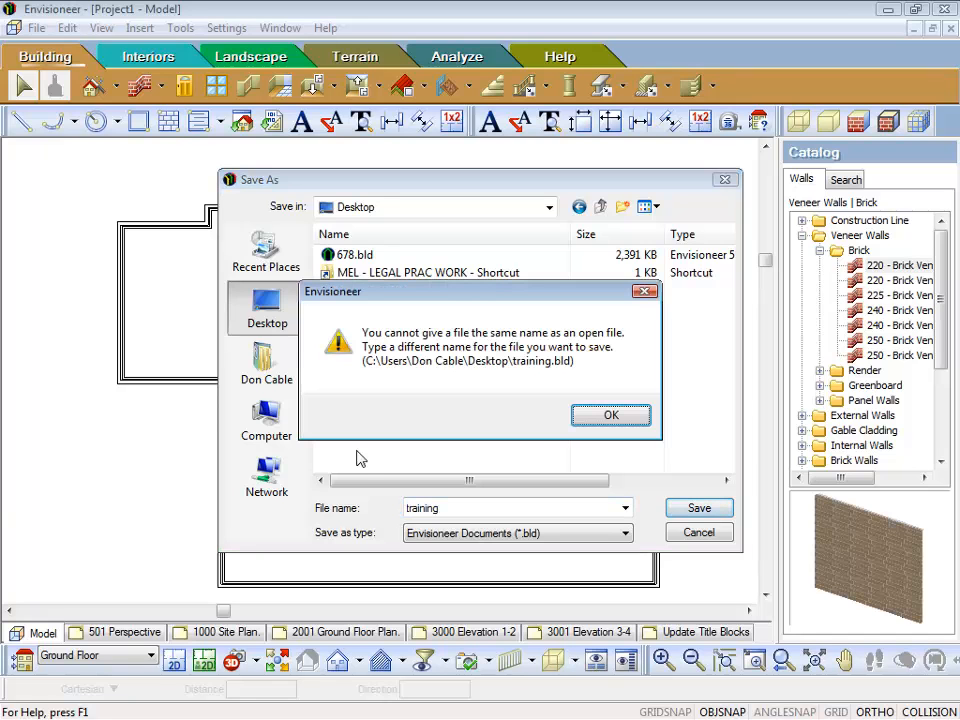
left_click(609, 416)
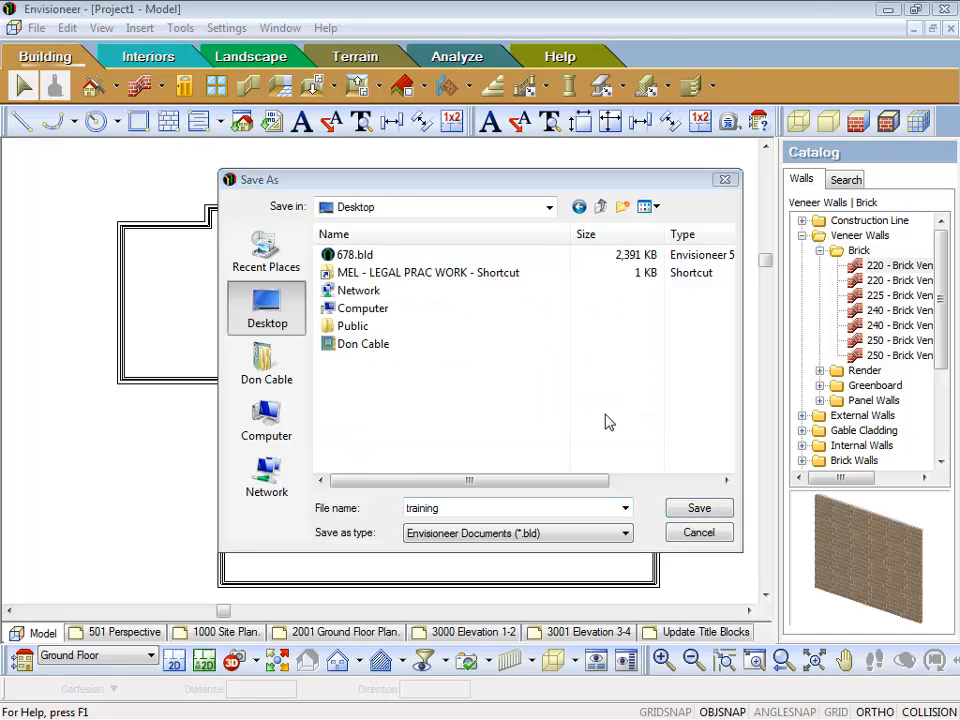
- Save the project on the Desktop as 678.bld, replacing the existing file
left_click(338, 254)
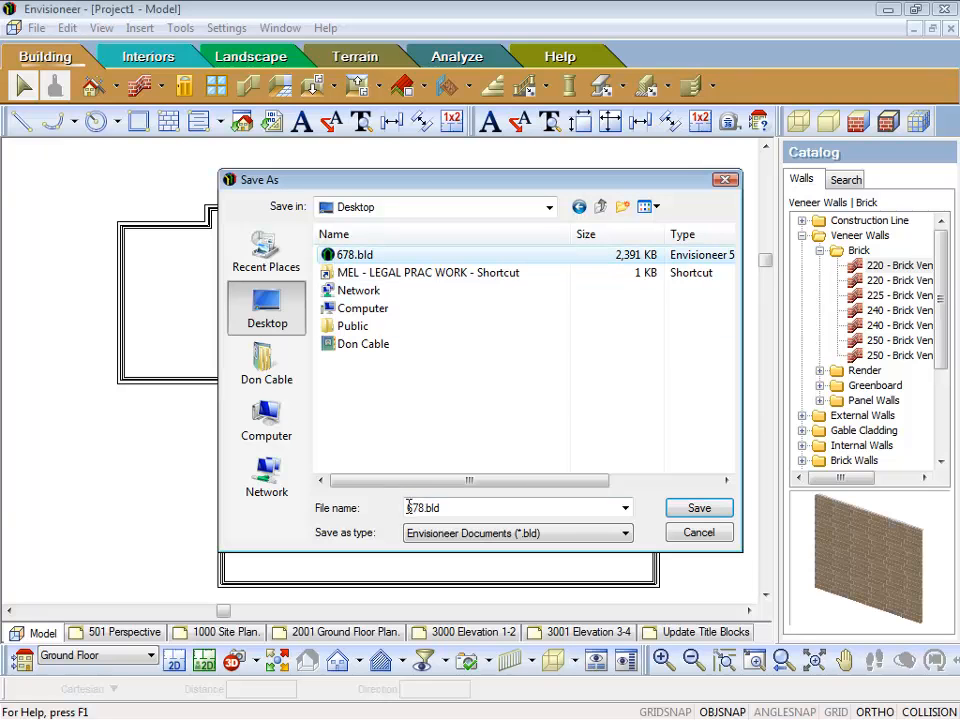
left_click(697, 509)
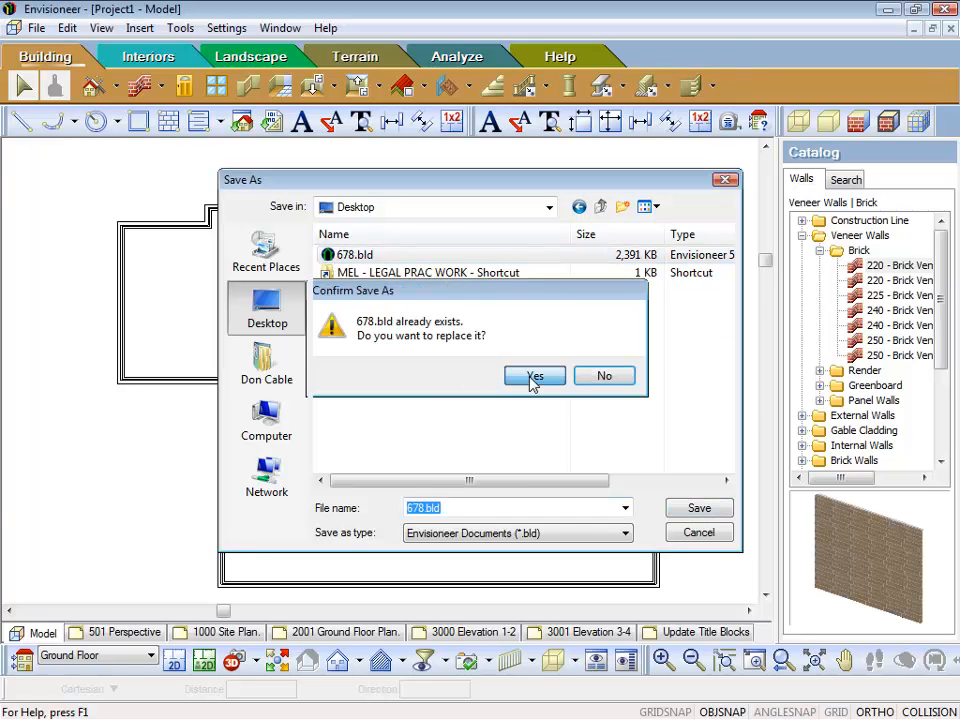
key("Return")
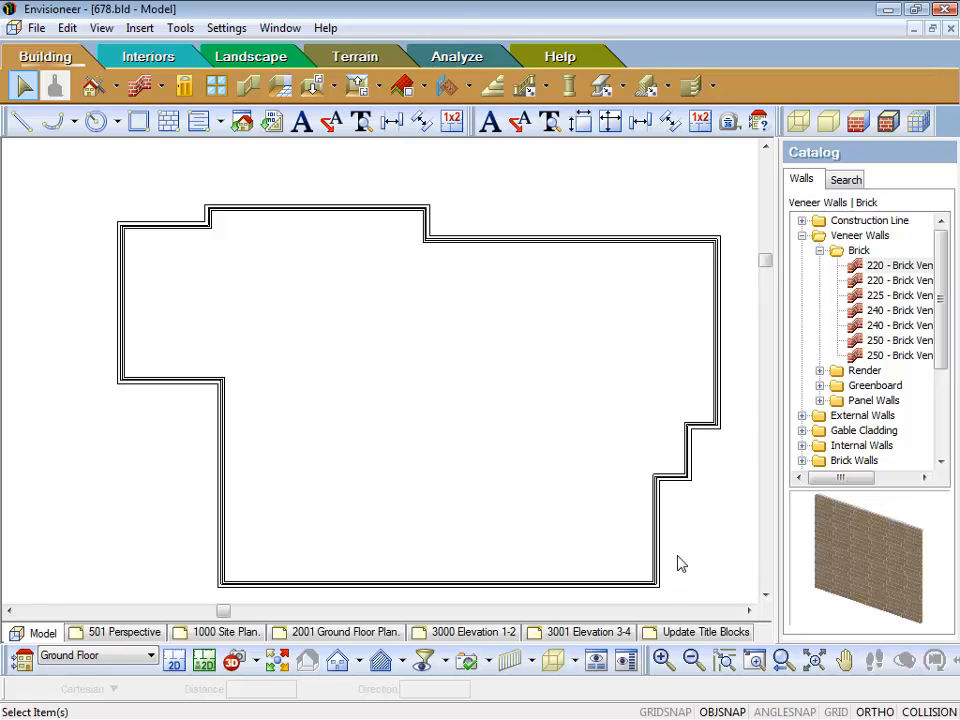
- Select the vertical wall at the outline's lower-right corner to bring up its dimensions
left_click(764, 595)
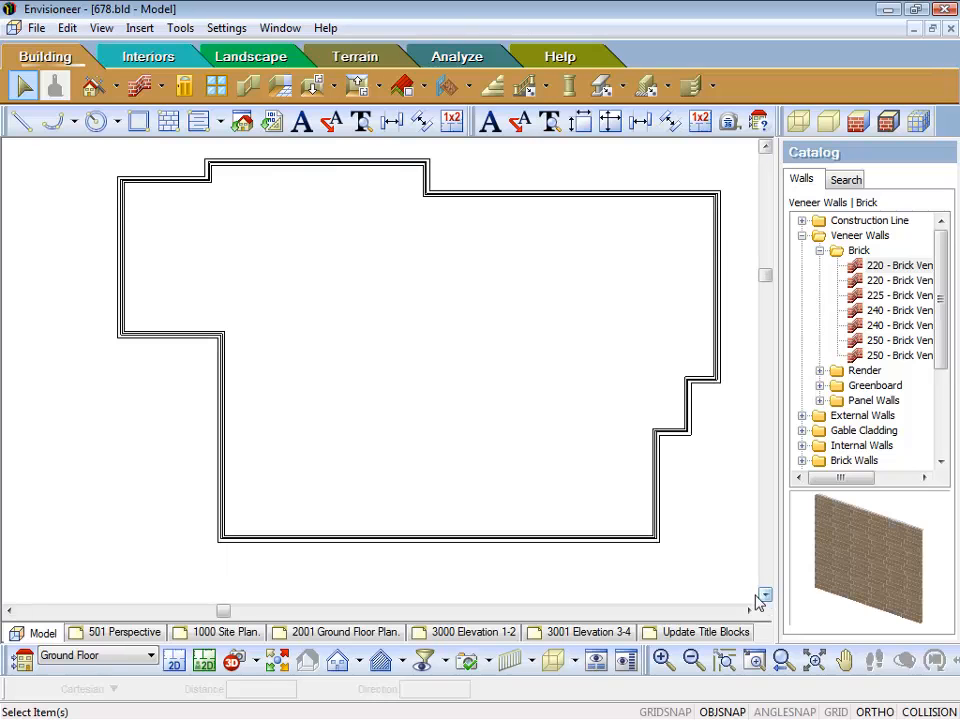
left_click(658, 508)
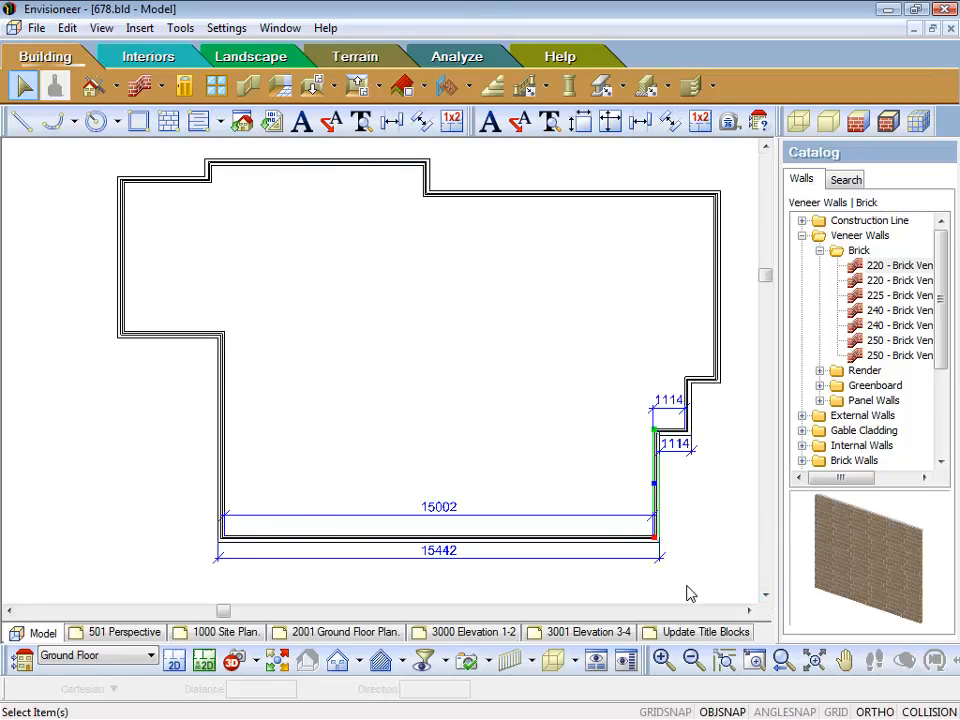